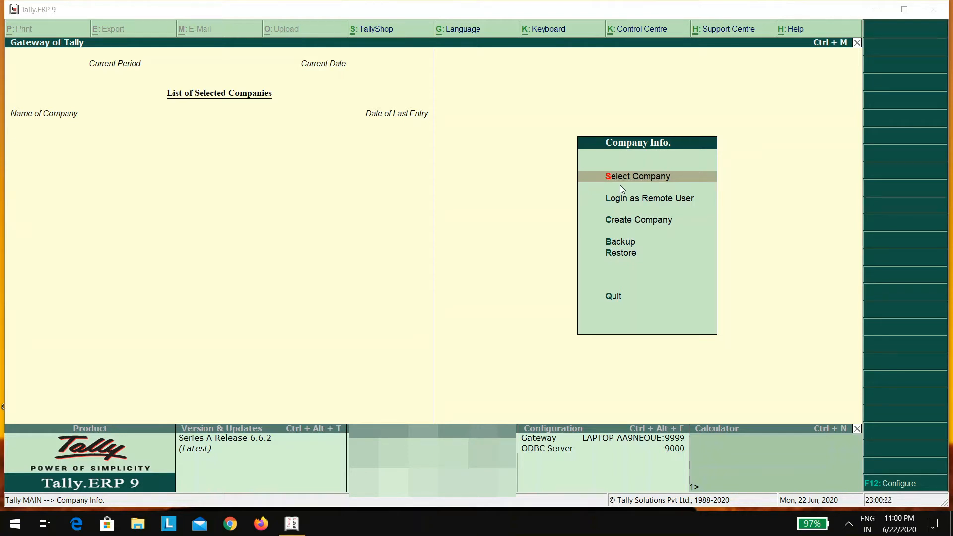
Start Create Company and trim the data directory path down to E:\
{"action": "left_click", "coordinate": [614, 224]}
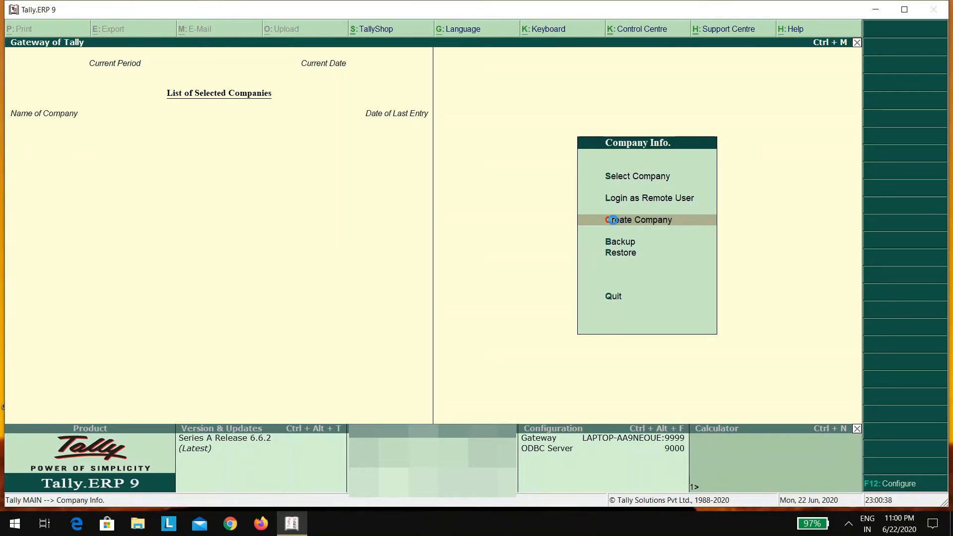
{"action": "left_click", "coordinate": [614, 223]}
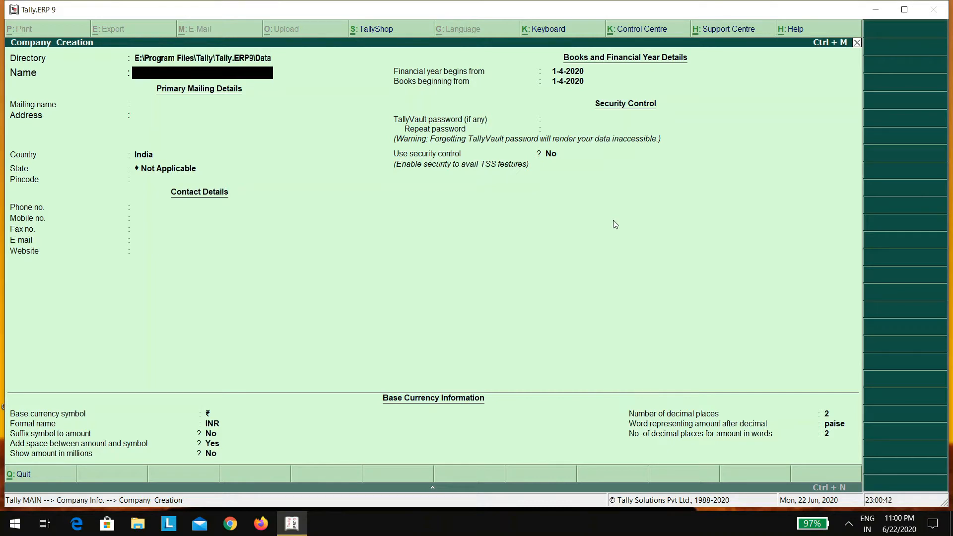
{"action": "key", "text": "BackSpace"}
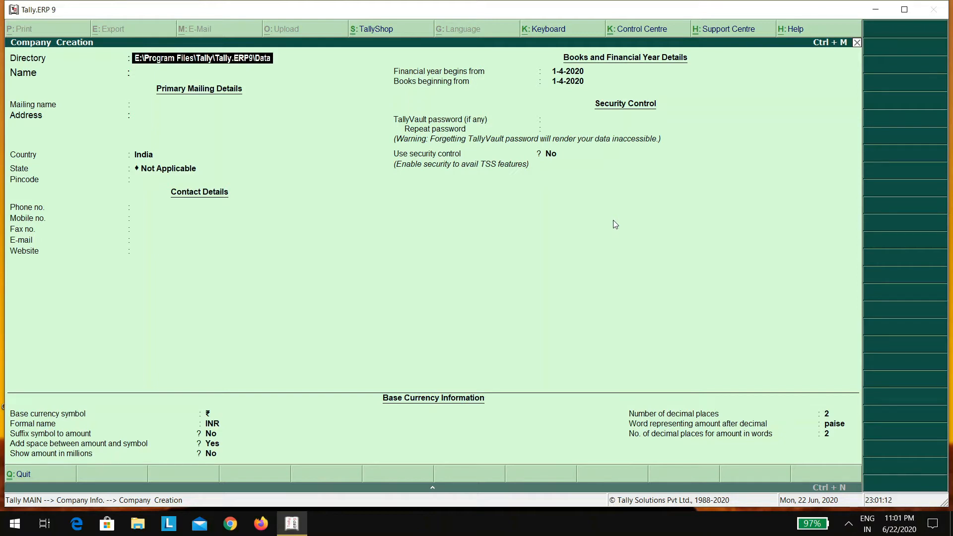
{"action": "key", "text": "BackSpace"}
{"action": "key", "text": "BackSpace"}
{"action": "key", "text": "BackSpace"}
{"action": "key", "text": "BackSpace"}
{"action": "key", "text": "BackSpace"}
{"action": "key", "text": "BackSpace"}
{"action": "key", "text": "BackSpace"}
{"action": "key", "text": "BackSpace"}
{"action": "key", "text": "BackSpace"}
{"action": "key", "text": "BackSpace"}
{"action": "key", "text": "BackSpace"}
{"action": "key", "text": "BackSpace"}
{"action": "key", "text": "BackSpace"}
{"action": "key", "text": "BackSpace"}
{"action": "key", "text": "BackSpace"}
{"action": "key", "text": "BackSpace"}
{"action": "key", "text": "BackSpace"}
{"action": "key", "text": "BackSpace"}
{"action": "key", "text": "BackSpace"}
{"action": "key", "text": "BackSpace"}
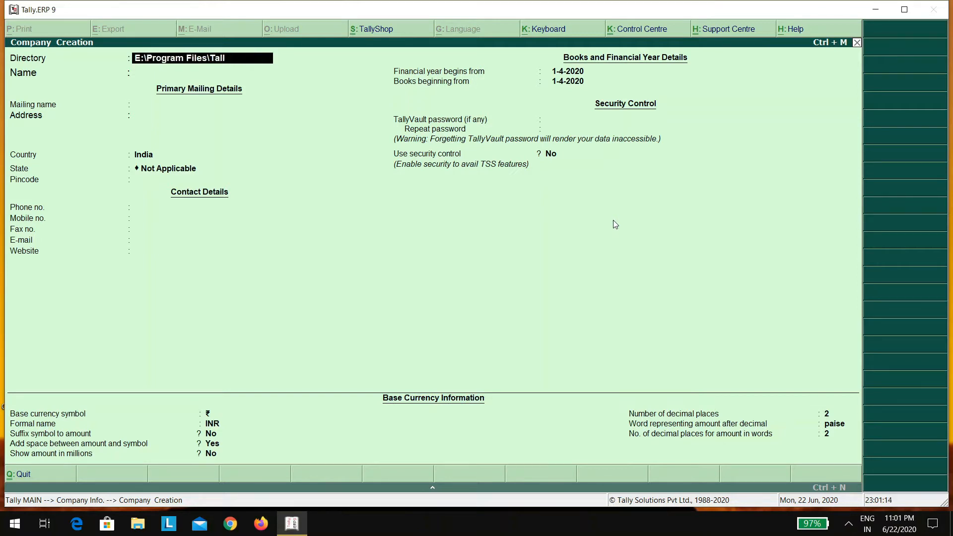
{"action": "key", "text": "BackSpace"}
{"action": "key", "text": "BackSpace"}
{"action": "key", "text": "BackSpace"}
{"action": "key", "text": "BackSpace"}
{"action": "key", "text": "BackSpace"}
{"action": "key", "text": "BackSpace"}
{"action": "key", "text": "BackSpace"}
{"action": "key", "text": "BackSpace"}
{"action": "key", "text": "BackSpace"}
{"action": "key", "text": "BackSpace"}
{"action": "key", "text": "BackSpace"}
{"action": "key", "text": "BackSpace"}
{"action": "key", "text": "BackSpace"}
{"action": "key", "text": "BackSpace"}
{"action": "key", "text": "BackSpace"}
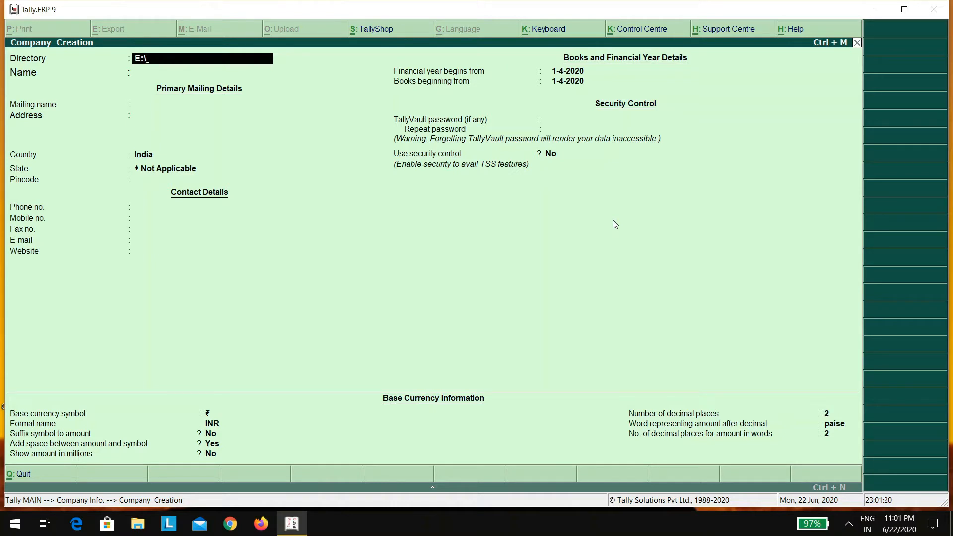
{"action": "key", "text": "Return"}
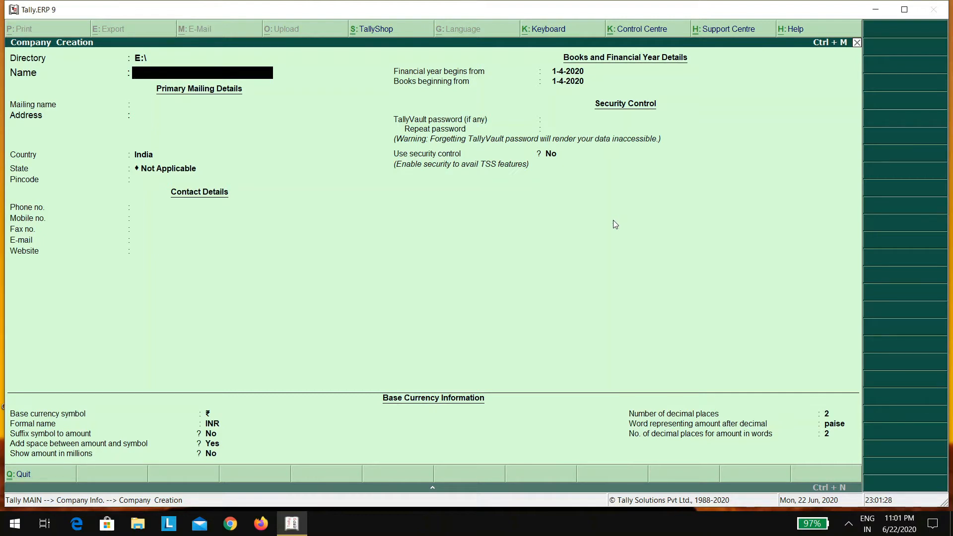
Enter SHREE AMBICA AUTO SPARES as the company name and accept the matching mailing name
{"action": "type", "text": "SHREE AMBICA"}
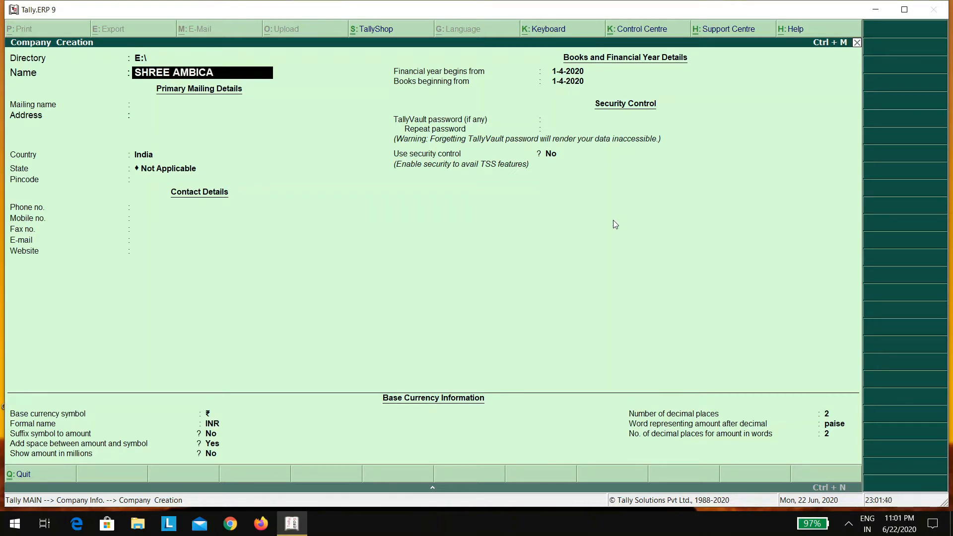
{"action": "type", "text": " AUTO SPARE"}
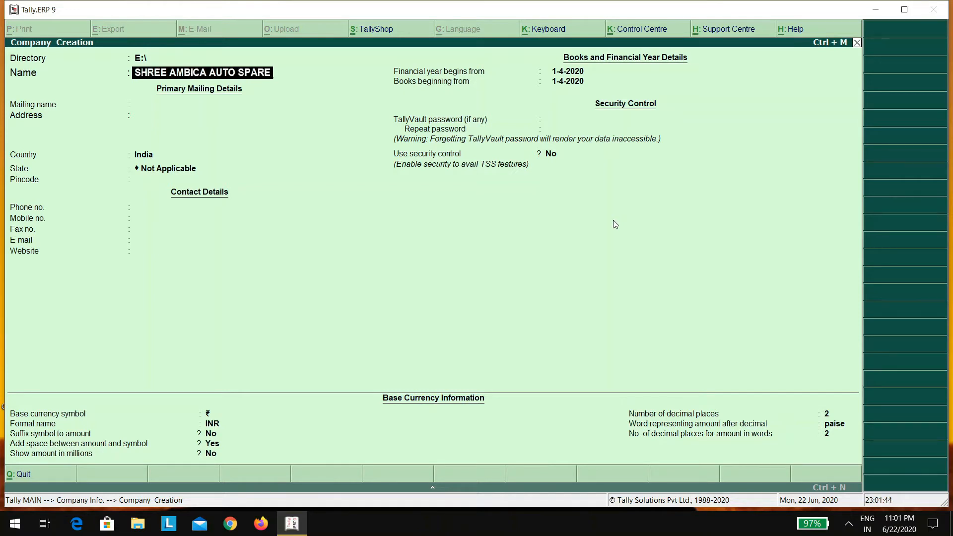
{"action": "type", "text": "S"}
{"action": "key", "text": "Return"}
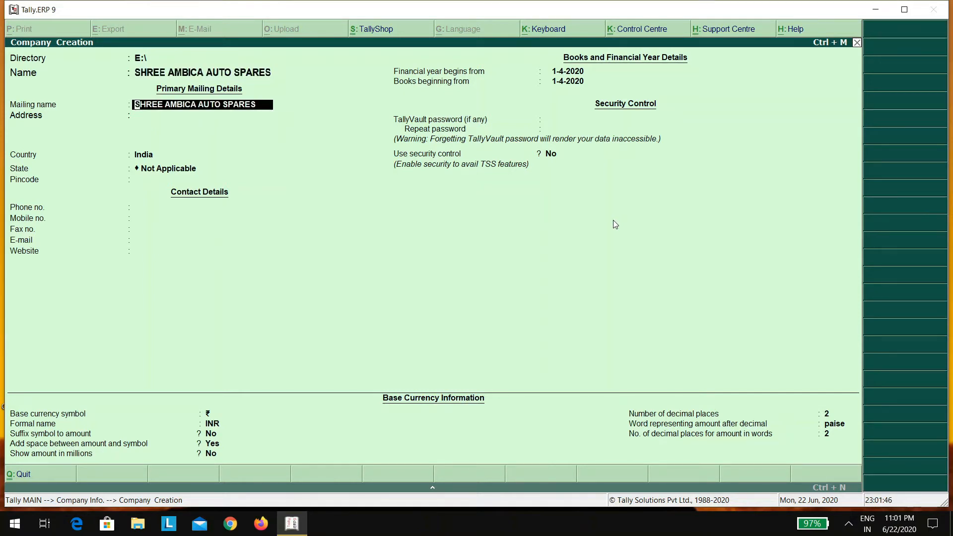
{"action": "key", "text": "Return"}
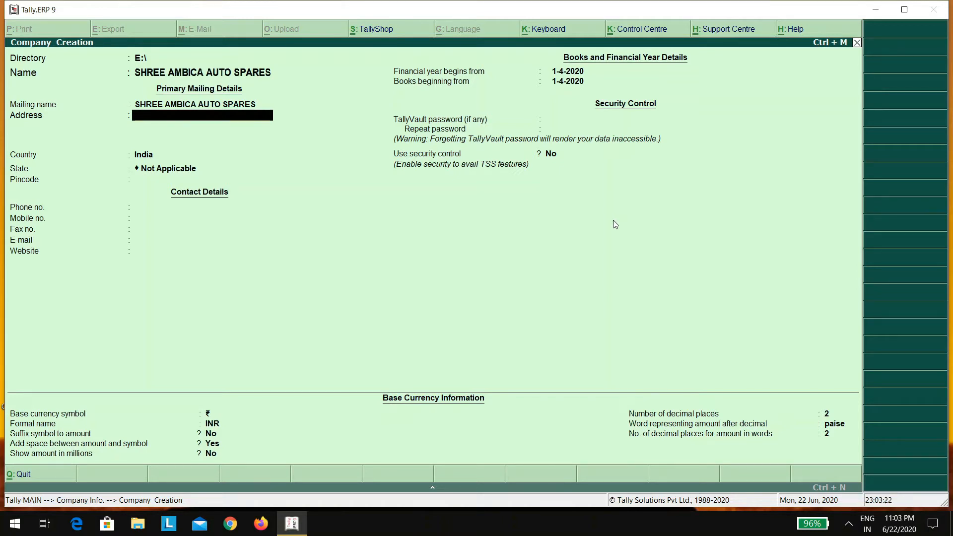
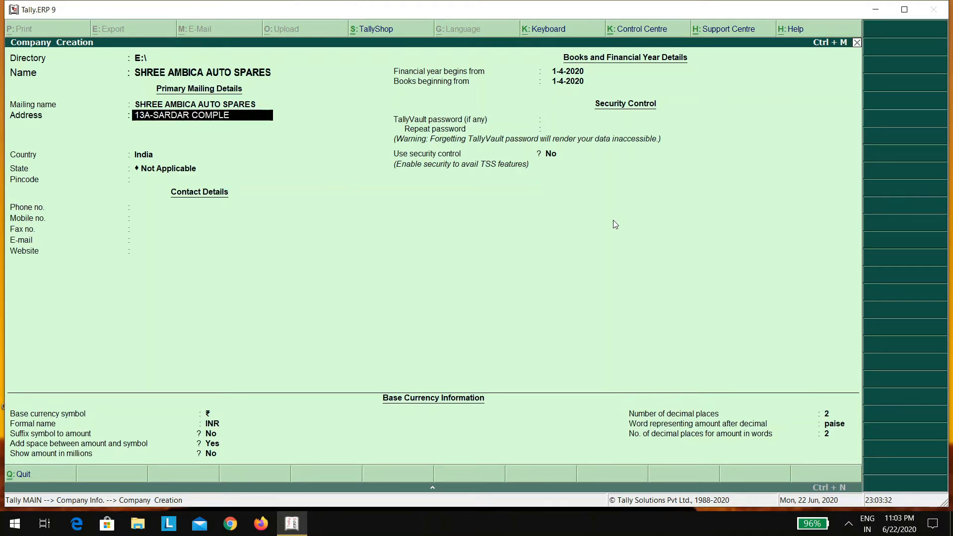
Enter the company's four-line street address, correcting the second line, and reach Country
{"action": "key", "text": "Return"}
{"action": "type", "text": "VATVA"}
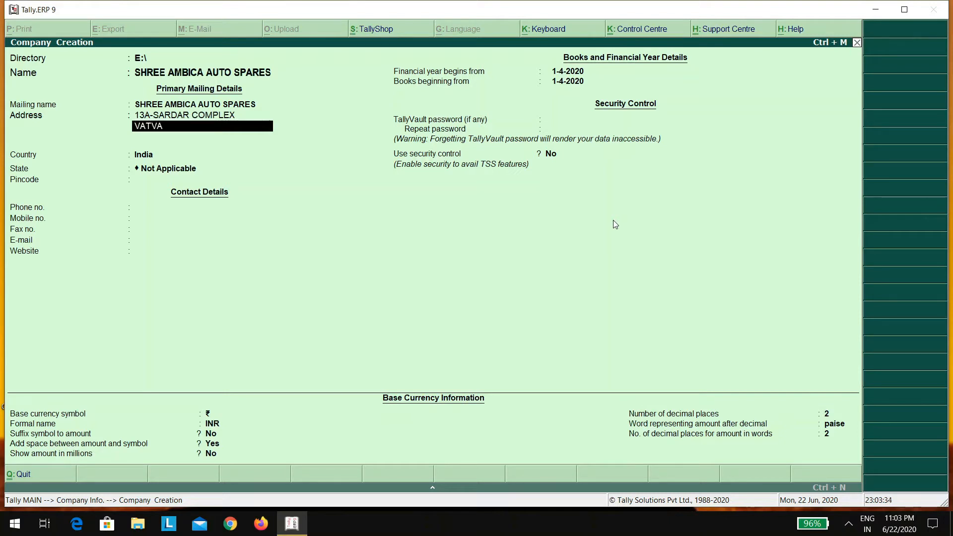
{"action": "key", "text": "BackSpace"}
{"action": "key", "text": "BackSpace"}
{"action": "key", "text": "BackSpace"}
{"action": "key", "text": "BackSpace"}
{"action": "key", "text": "BackSpace"}
{"action": "key", "text": "Return"}
{"action": "type", "text": "VAT"}
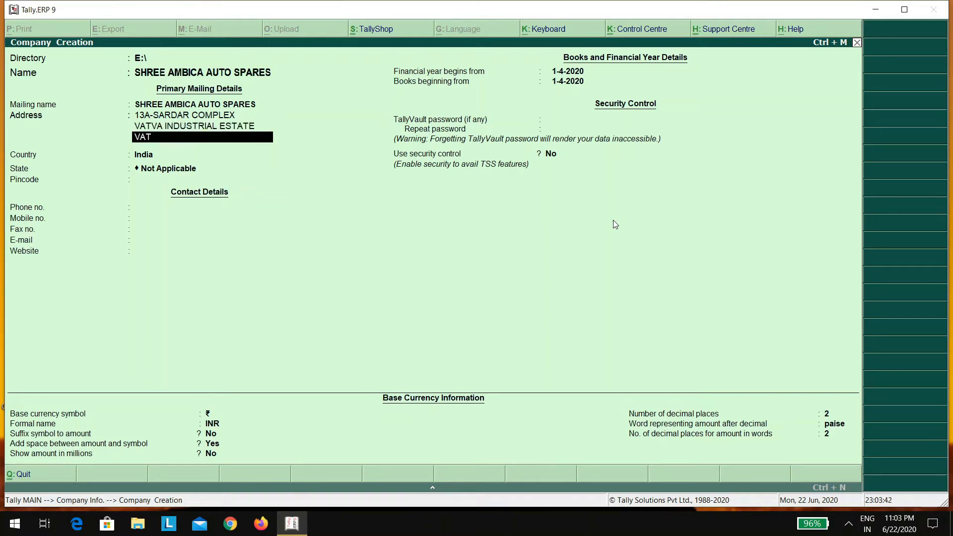
{"action": "type", "text": "VA GIDC"}
{"action": "key", "text": "Return"}
{"action": "type", "text": "VATVA"}
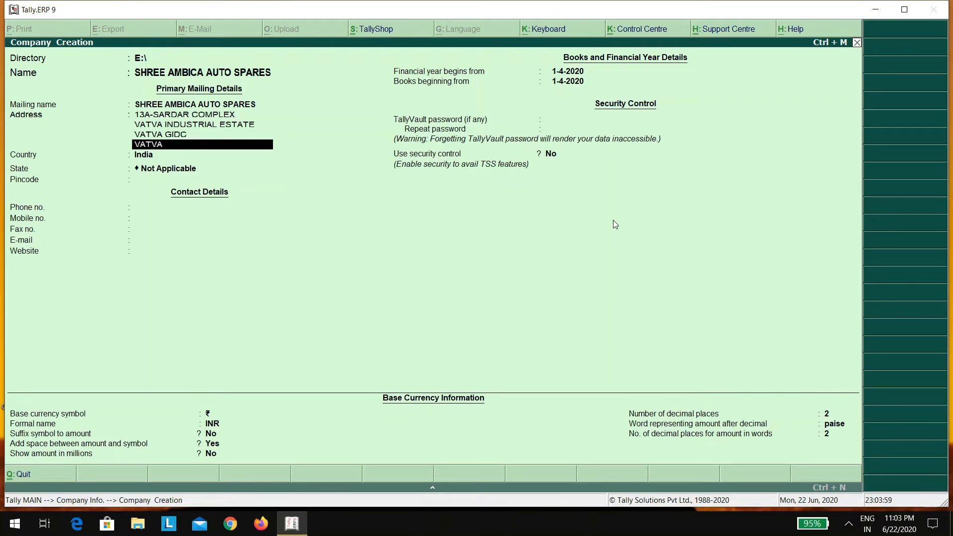
{"action": "key", "text": "Return"}
{"action": "key", "text": "Return"}
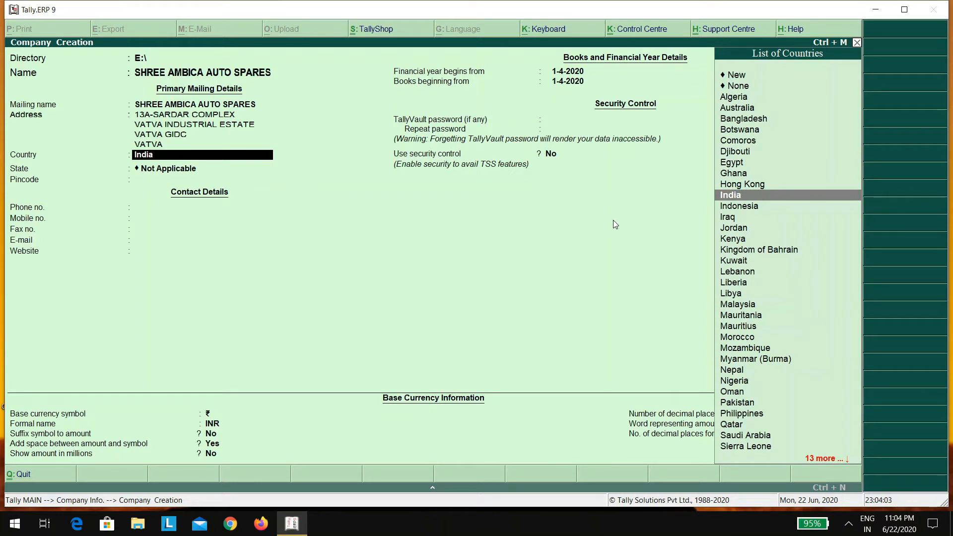
Keep India as country, choose Gujarat as state, enter the pincode and the phone number
{"action": "key", "text": "Return"}
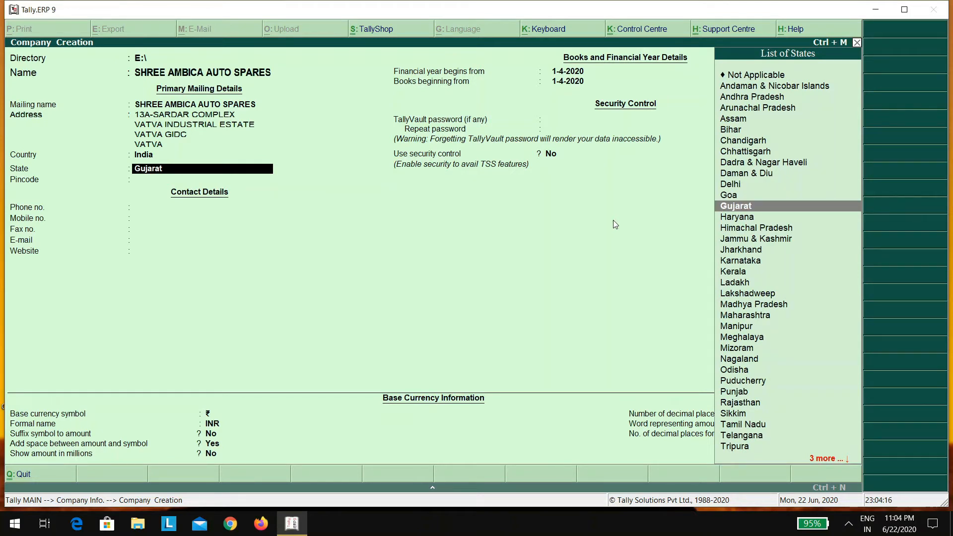
{"action": "key", "text": "Return"}
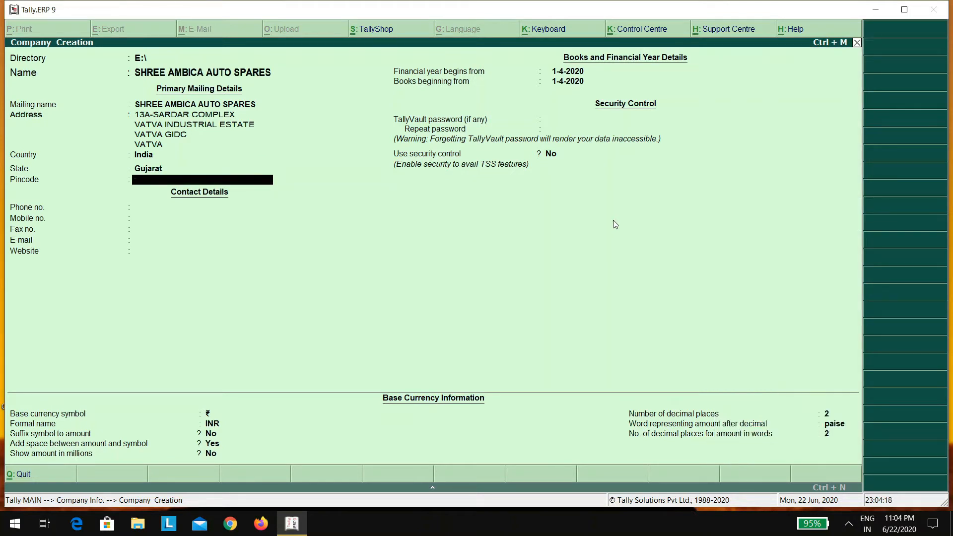
{"action": "type", "text": "382440"}
{"action": "key", "text": "Return"}
{"action": "type", "text": "079-123456"}
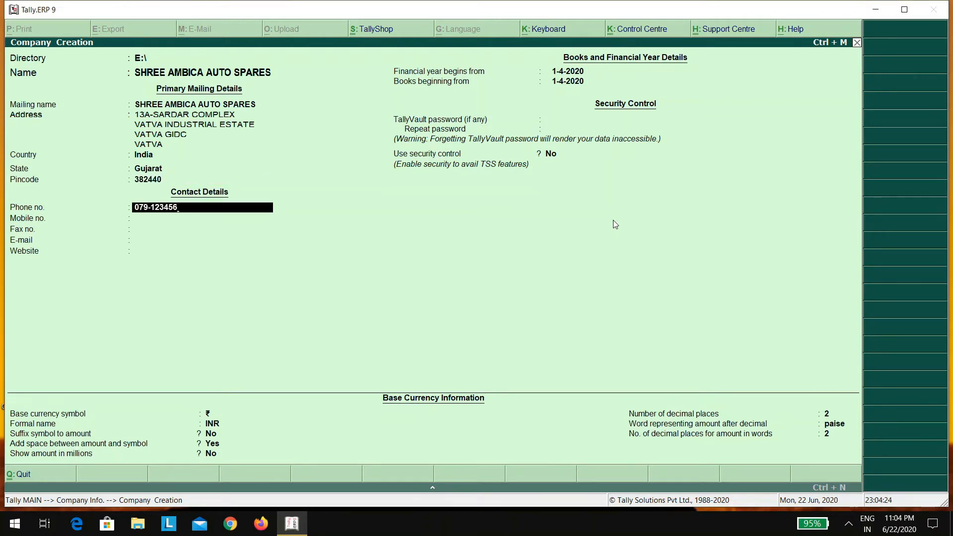
Confirm the phone number and enter the company's mobile number
{"action": "key", "text": "Return"}
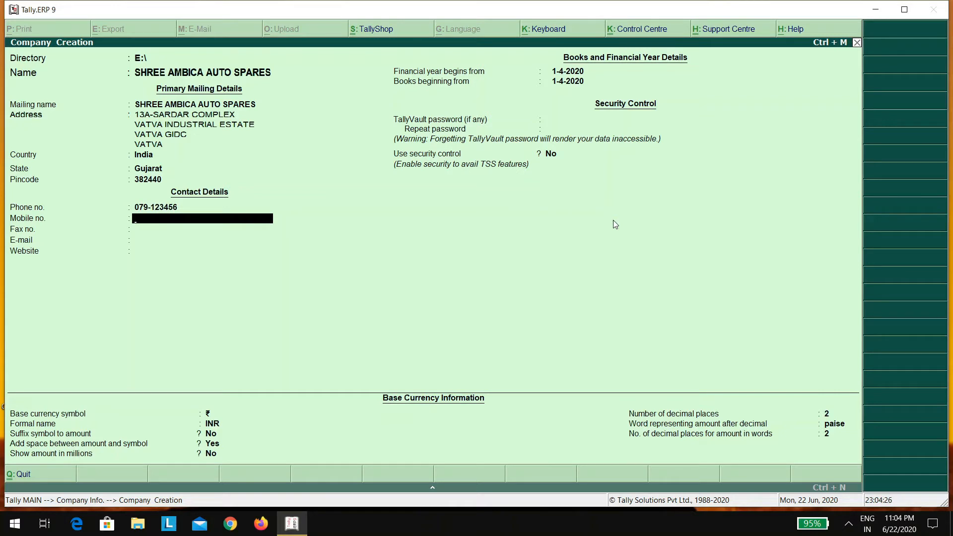
{"action": "type", "text": "0987"}
{"action": "type", "text": "6543210"}
{"action": "key", "text": "Return"}
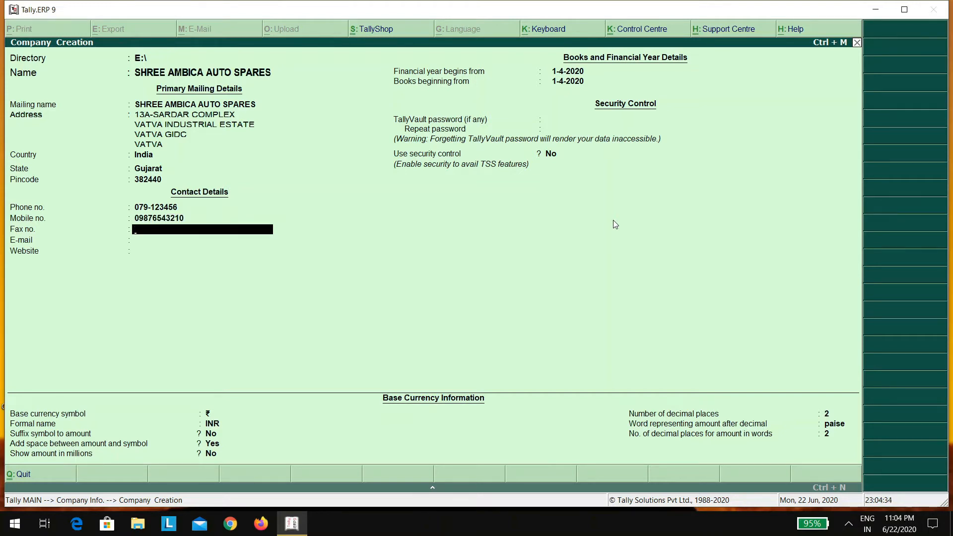
Leave fax blank and enter the company e-mail, correcting the misspelled GMAIL.COM domain
{"action": "key", "text": "Return"}
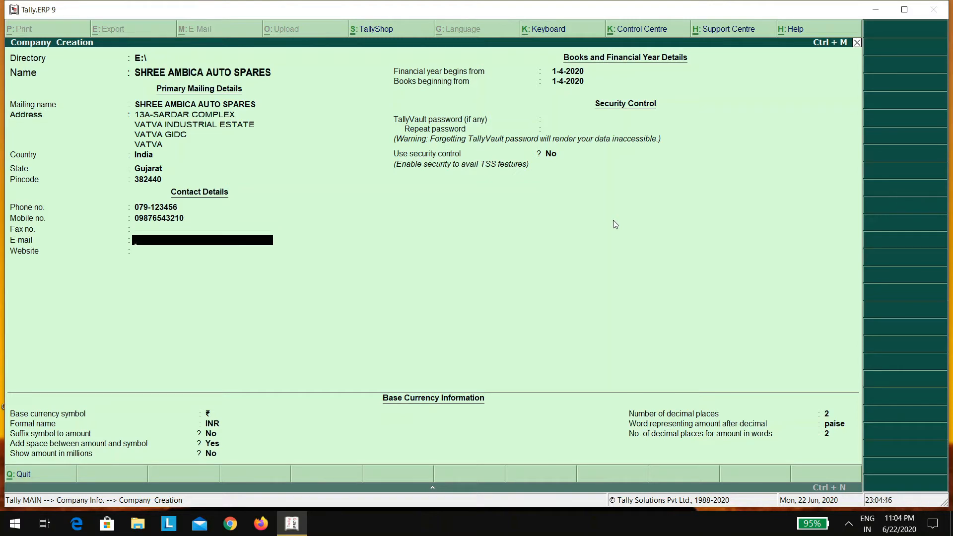
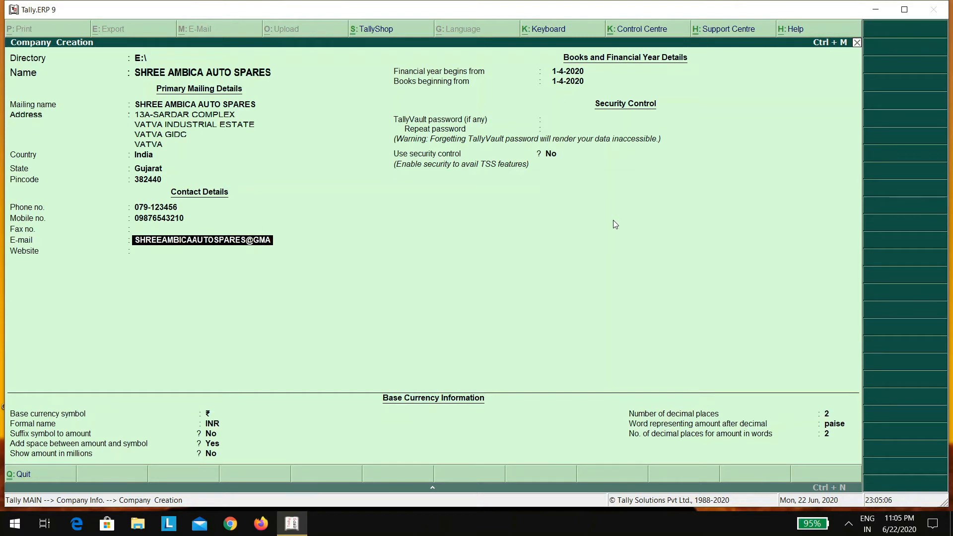
{"action": "type", "text": "G"}
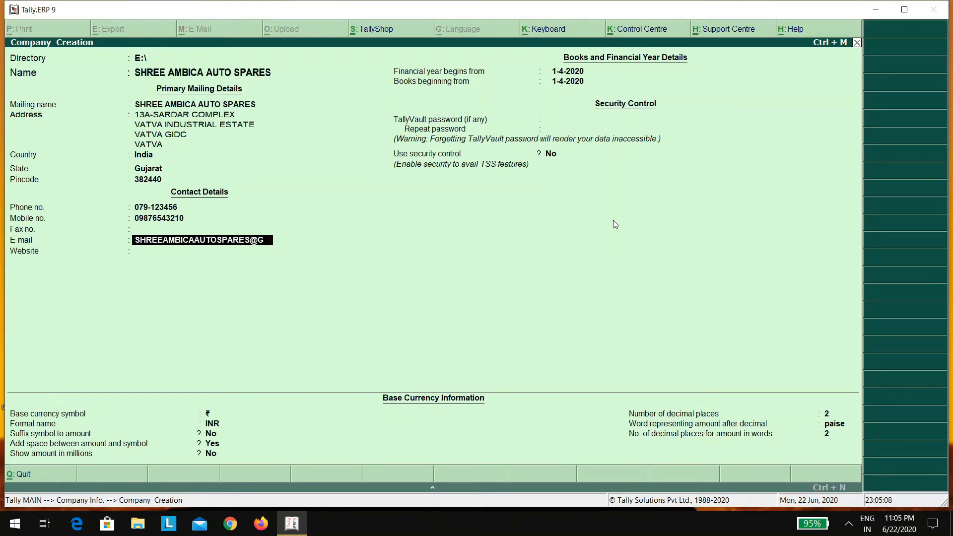
{"action": "type", "text": "MAIL.COM"}
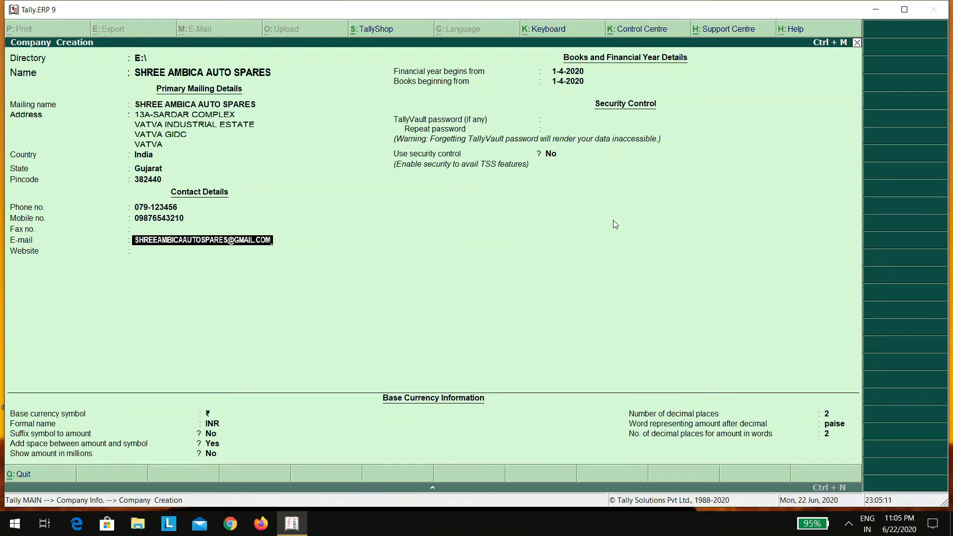
{"action": "key", "text": "Return"}
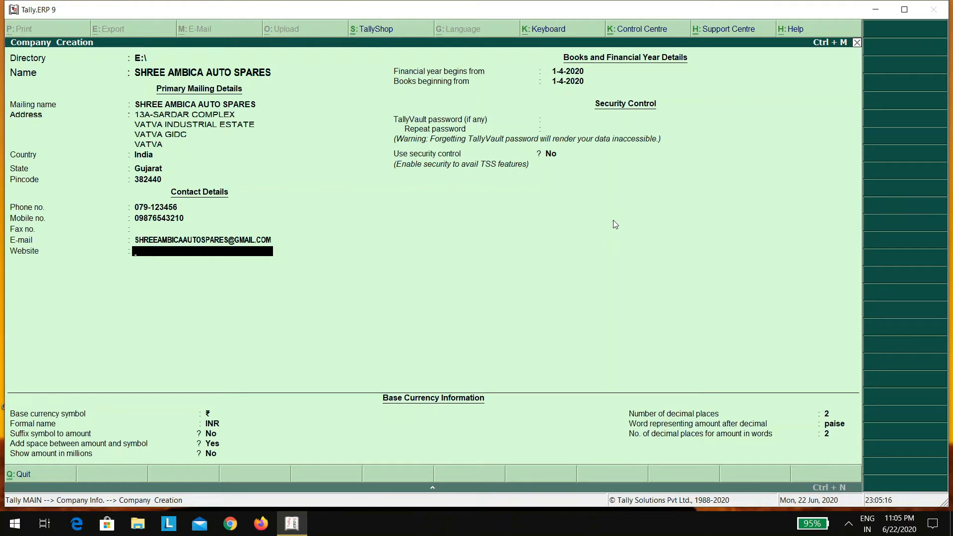
Keep financial year and books beginning at 1-4-2020, then set and repeat the TallyVault password
{"action": "key", "text": "Return"}
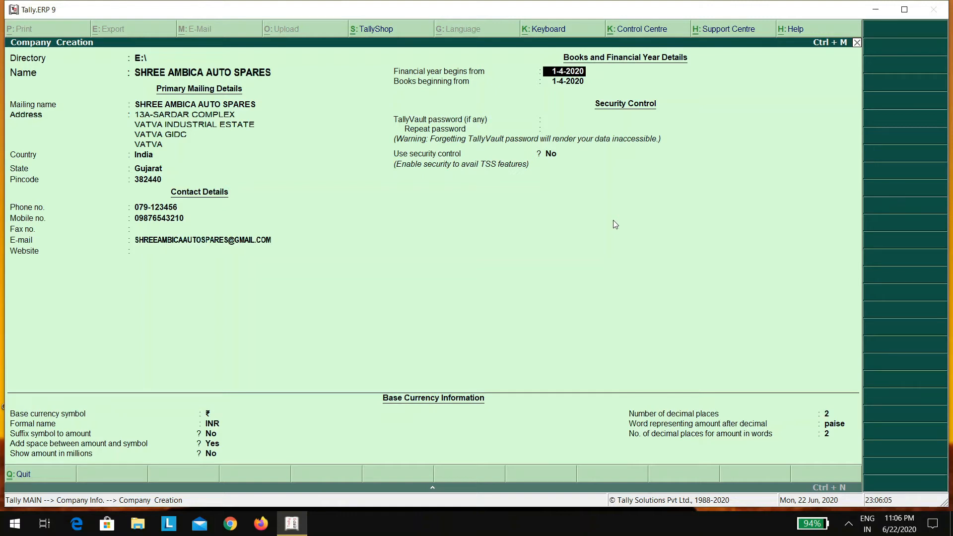
{"action": "key", "text": "Return"}
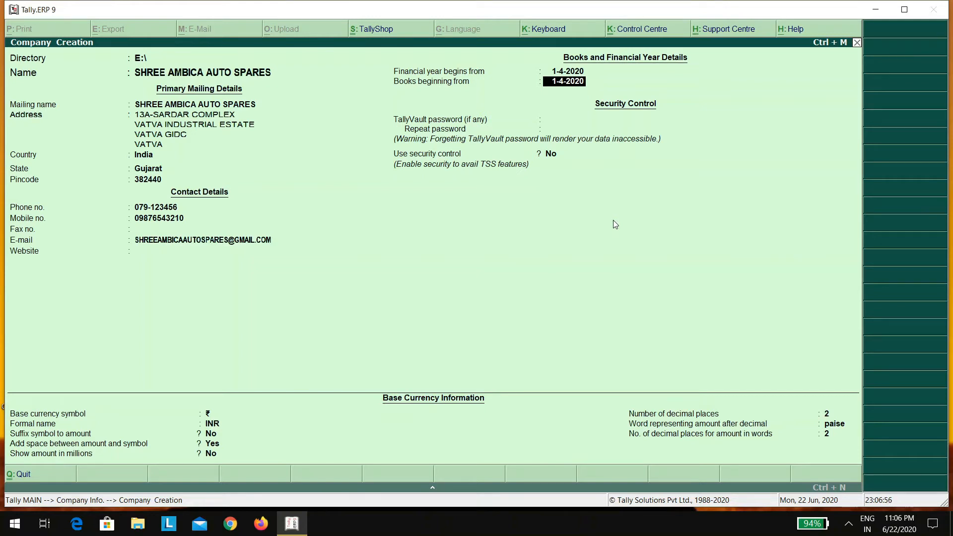
{"action": "key", "text": "Return"}
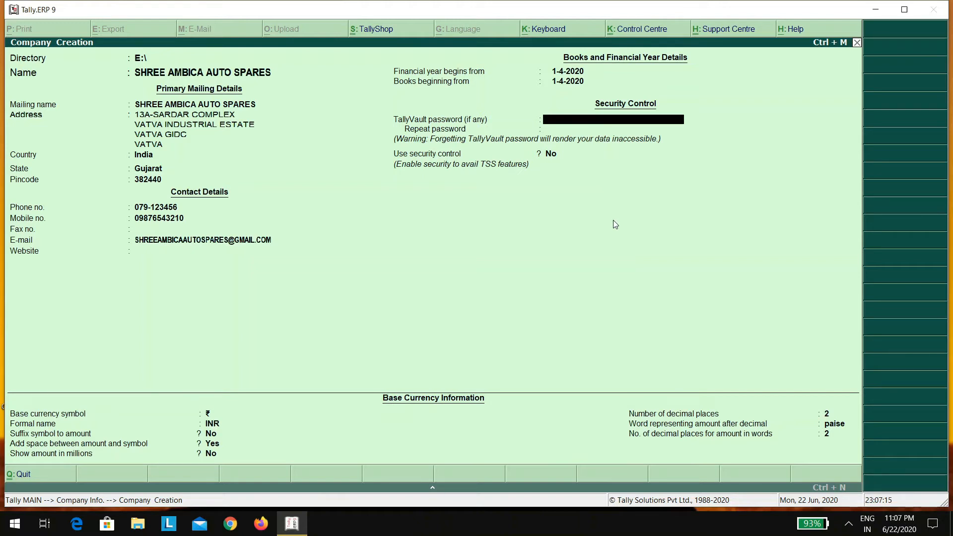
{"action": "type", "text": "*"}
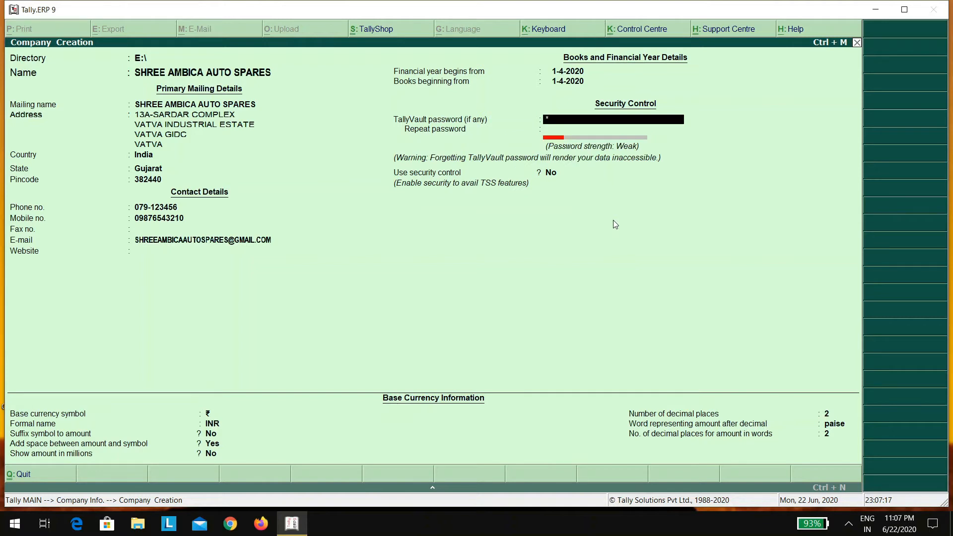
{"action": "type", "text": "****"}
{"action": "key", "text": "Return"}
{"action": "type", "text": "*"}
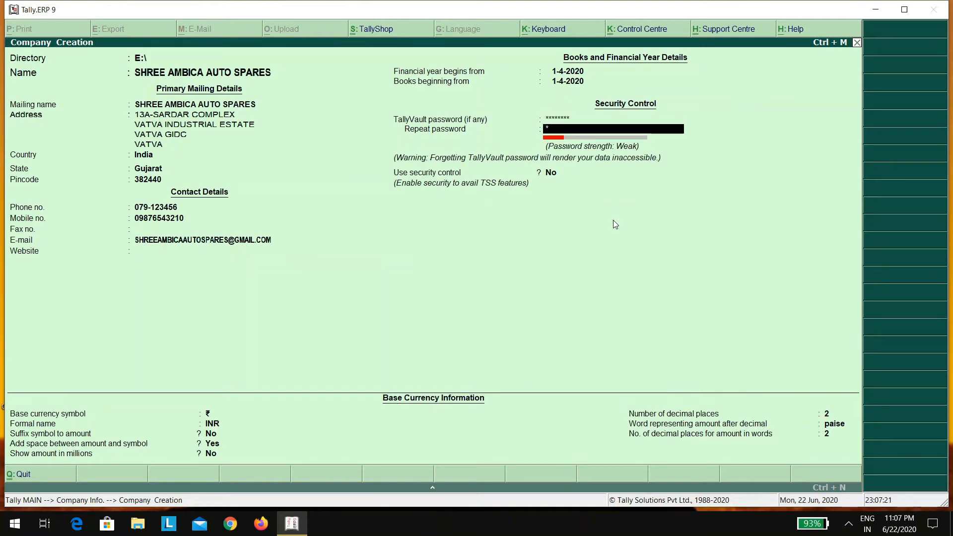
{"action": "type", "text": "**"}
{"action": "key", "text": "Return"}
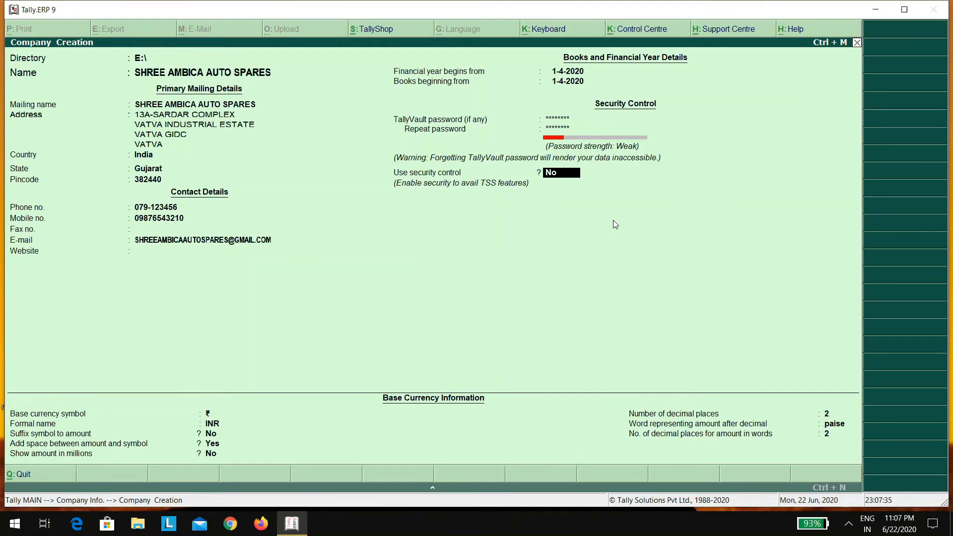
Set Use security control to Yes, enter the administrator name, and set and repeat its password
{"action": "type", "text": "Y"}
{"action": "key", "text": "Return"}
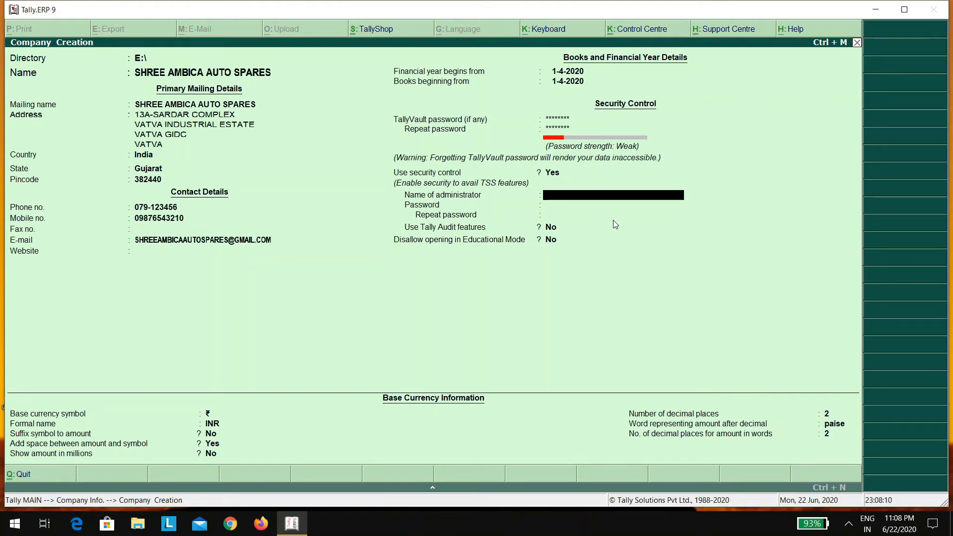
{"action": "type", "text": "MAYUR"}
{"action": "key", "text": "Return"}
{"action": "type", "text": "***"}
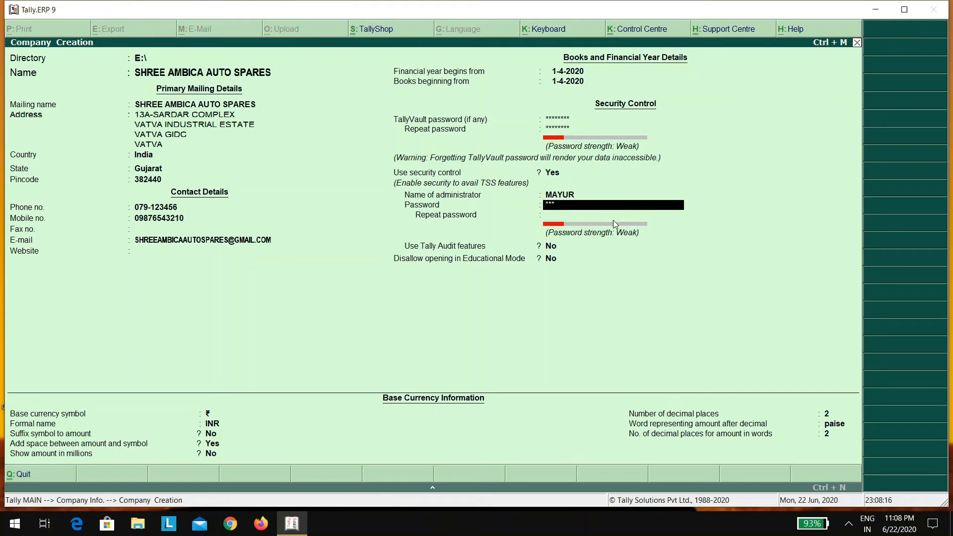
{"action": "key", "text": "BackSpace"}
{"action": "key", "text": "BackSpace"}
{"action": "key", "text": "BackSpace"}
{"action": "type", "text": "******"}
{"action": "key", "text": "Return"}
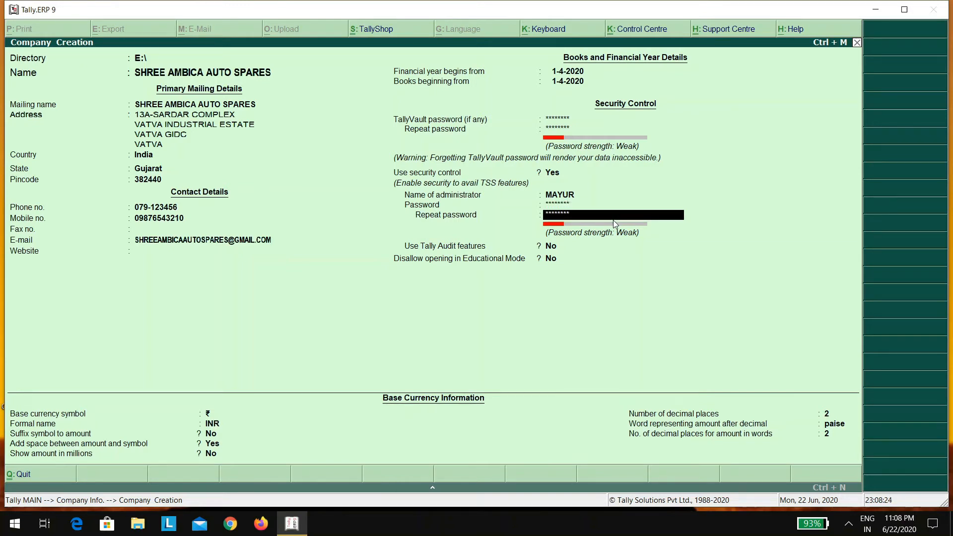
{"action": "key", "text": "Return"}
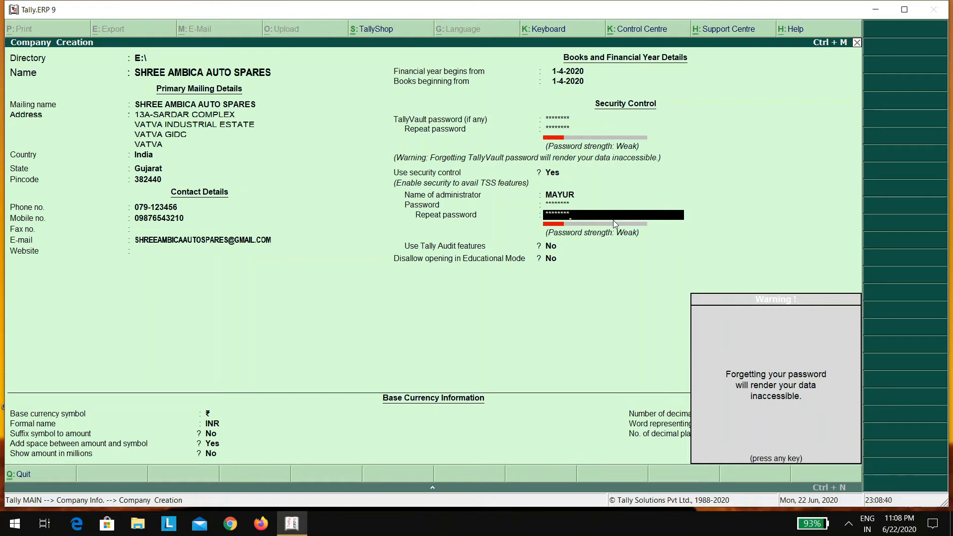
Dismiss the password warning and set Tally Audit features and Disallow Educational Mode to Yes
{"action": "key", "text": "Return"}
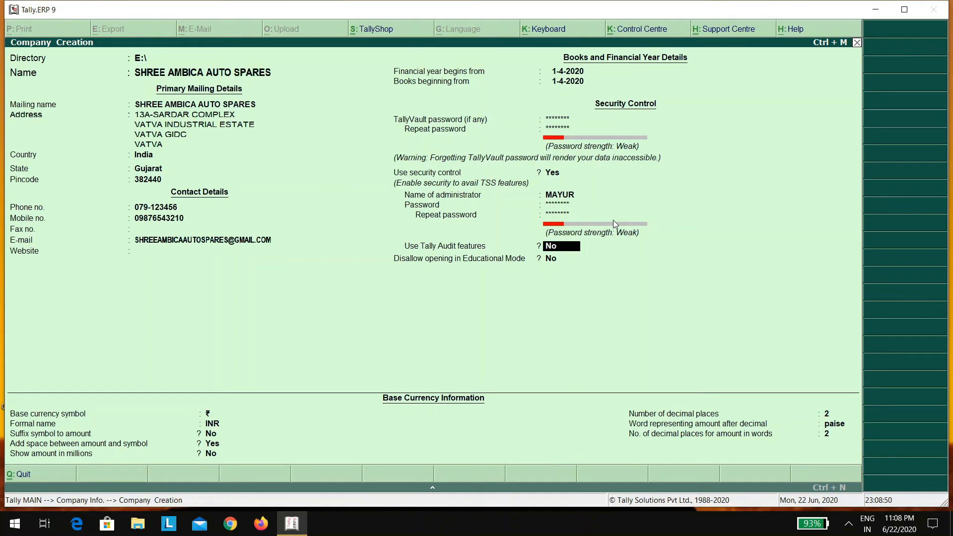
{"action": "type", "text": "Y"}
{"action": "key", "text": "Return"}
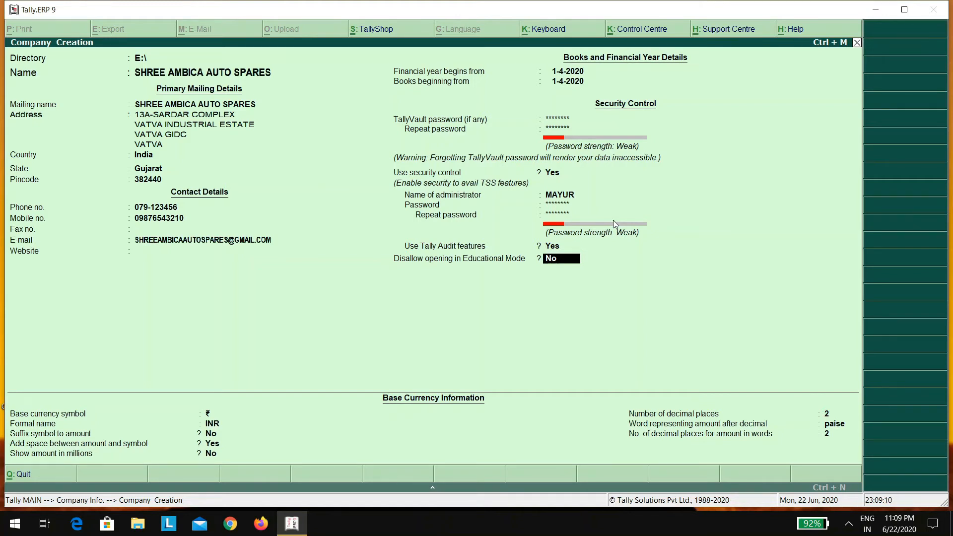
{"action": "type", "text": "y"}
{"action": "key", "text": "Return"}
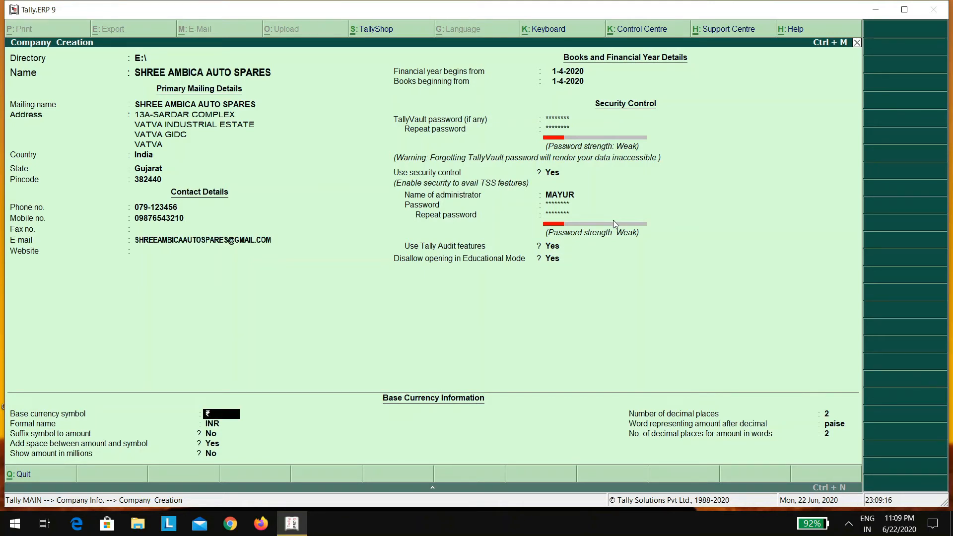
Accept the base currency defaults (INR, 2 decimal places, paise) and accept the Company Creation screen
{"action": "key", "text": "BackSpace"}
{"action": "key", "text": "Return"}
{"action": "key", "text": "Return"}
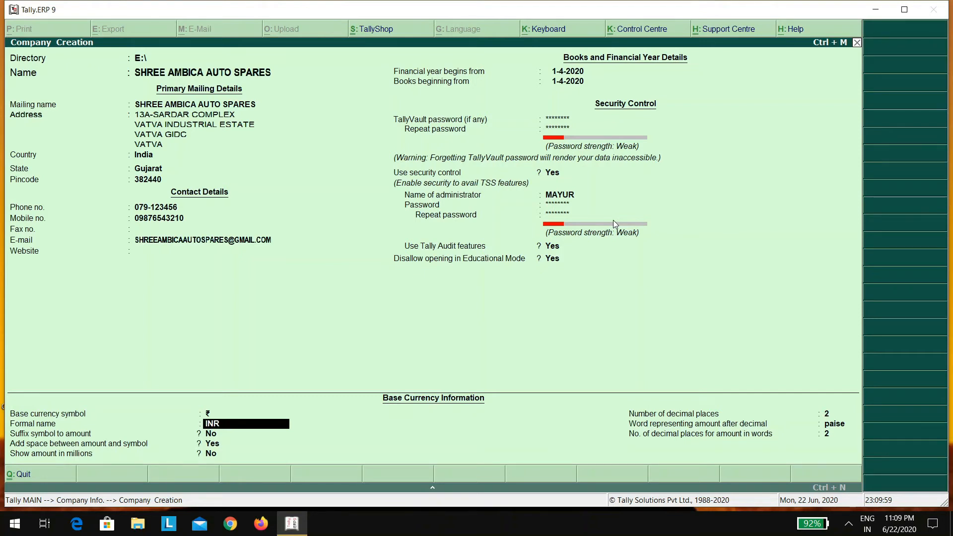
{"action": "key", "text": "Return"}
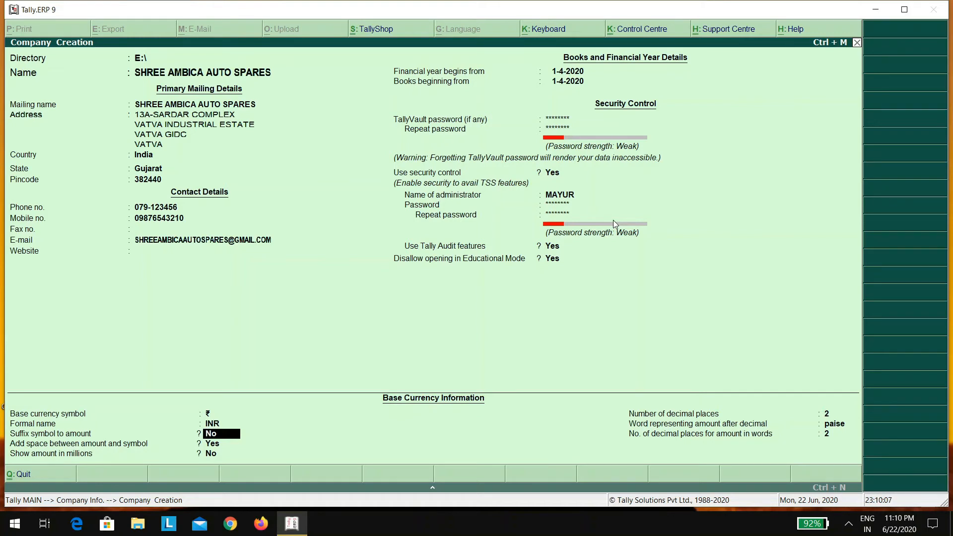
{"action": "key", "text": "Return"}
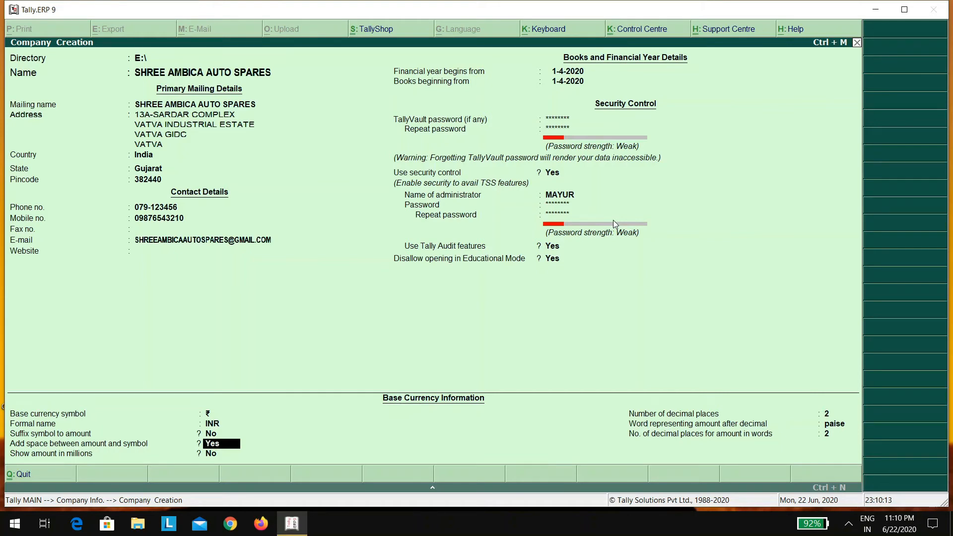
{"action": "key", "text": "Return"}
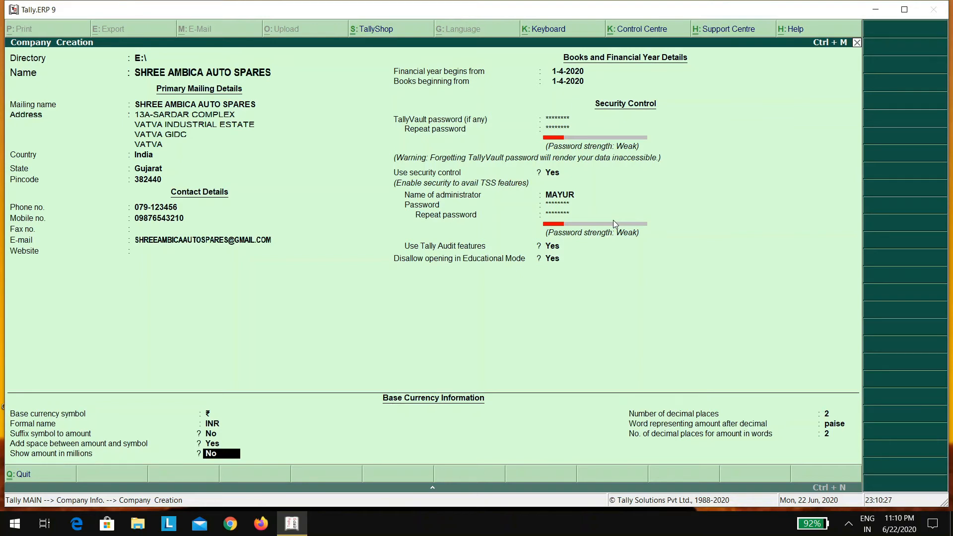
{"action": "key", "text": "Return"}
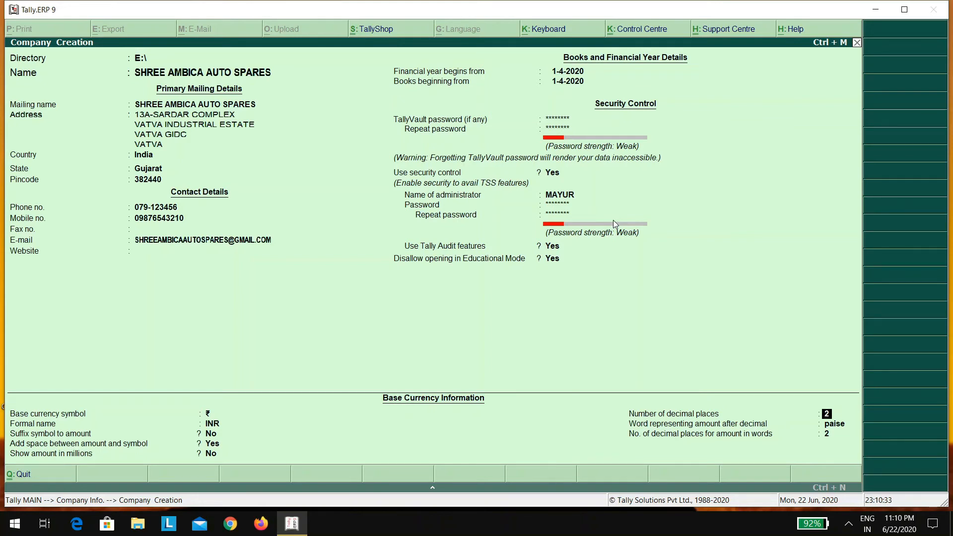
{"action": "key", "text": "Return"}
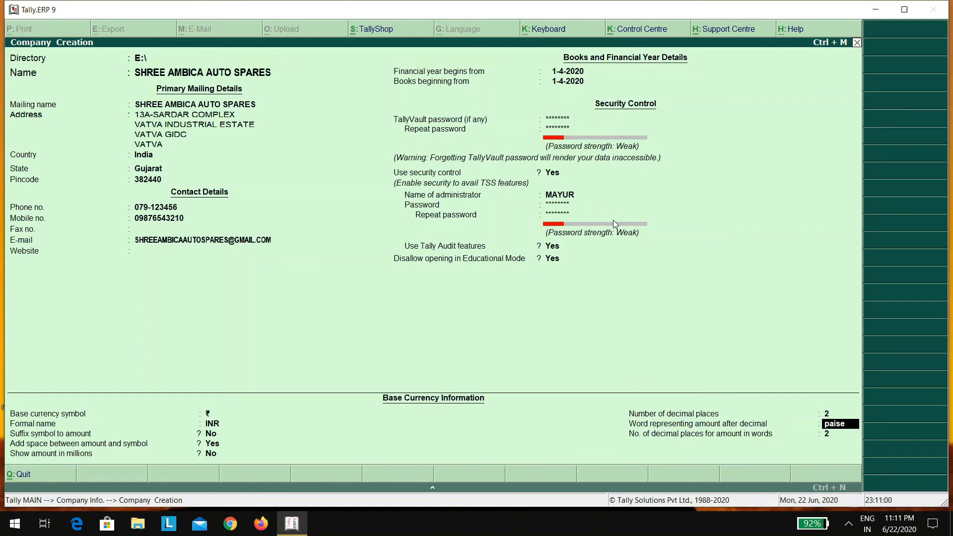
{"action": "key", "text": "Return"}
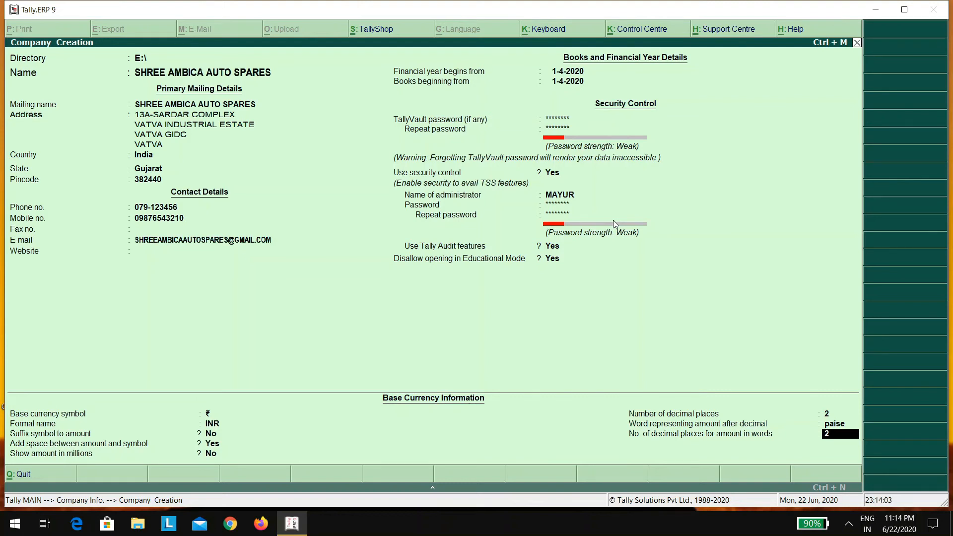
{"action": "key", "text": "Return"}
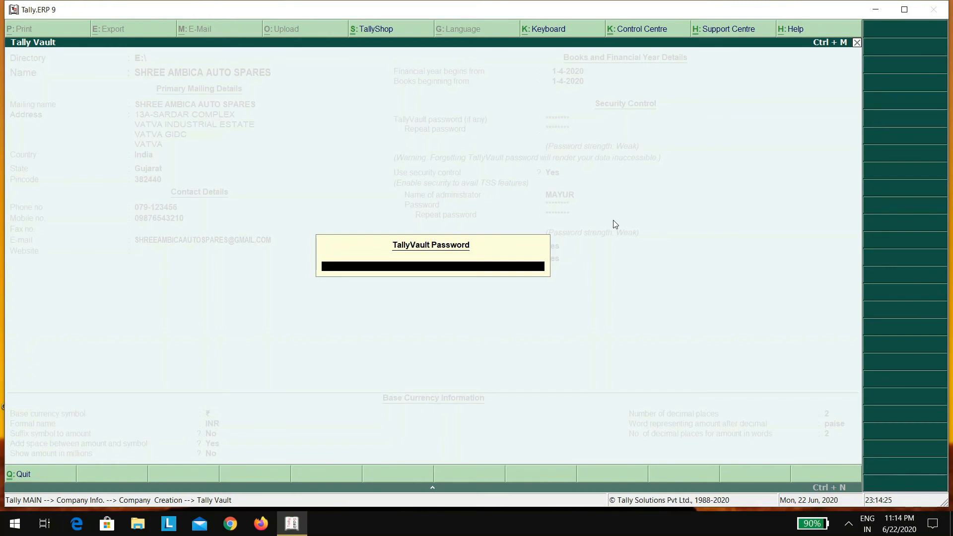
Enter the TallyVault password, then log in with the administrator's user name and password
{"action": "type", "text": "**"}
{"action": "key", "text": "Return"}
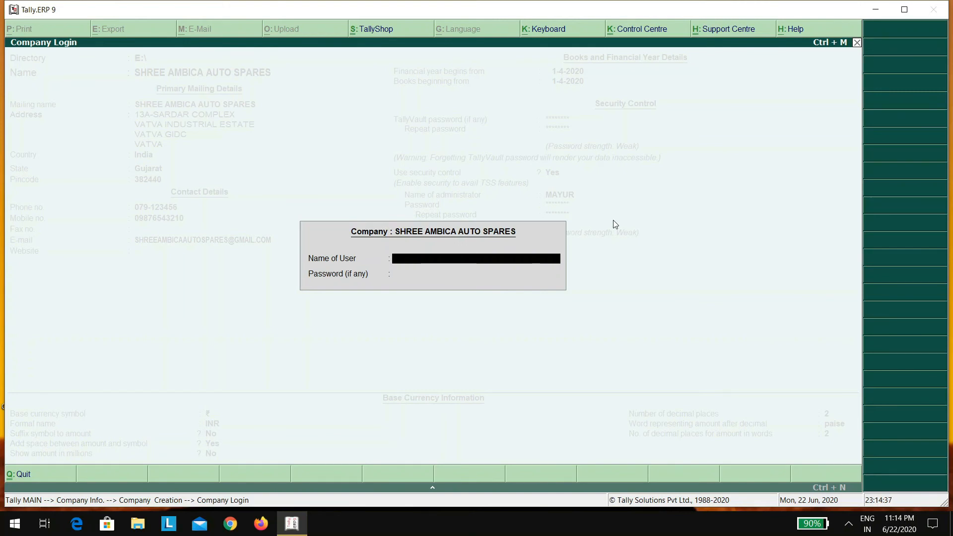
{"action": "type", "text": "MAYUR"}
{"action": "key", "text": "Return"}
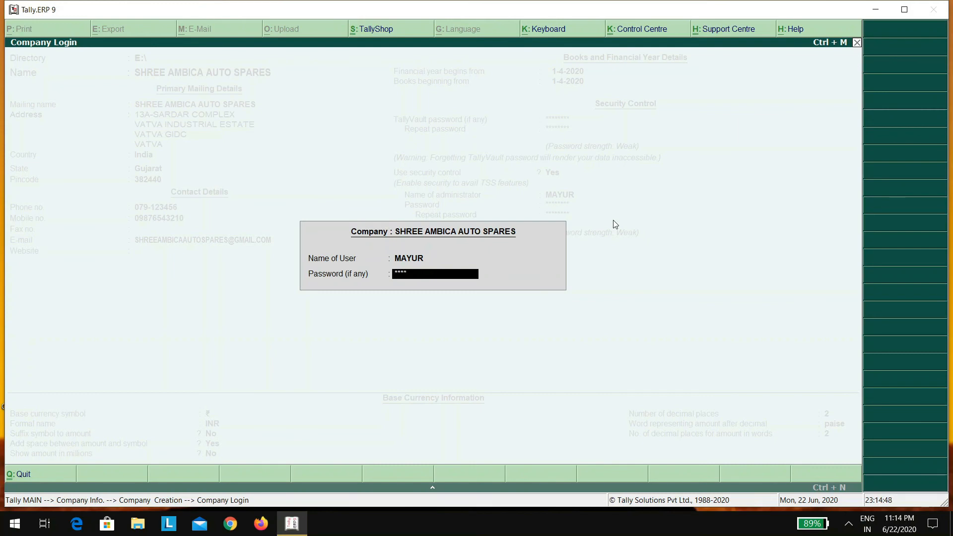
{"action": "key", "text": "Return"}
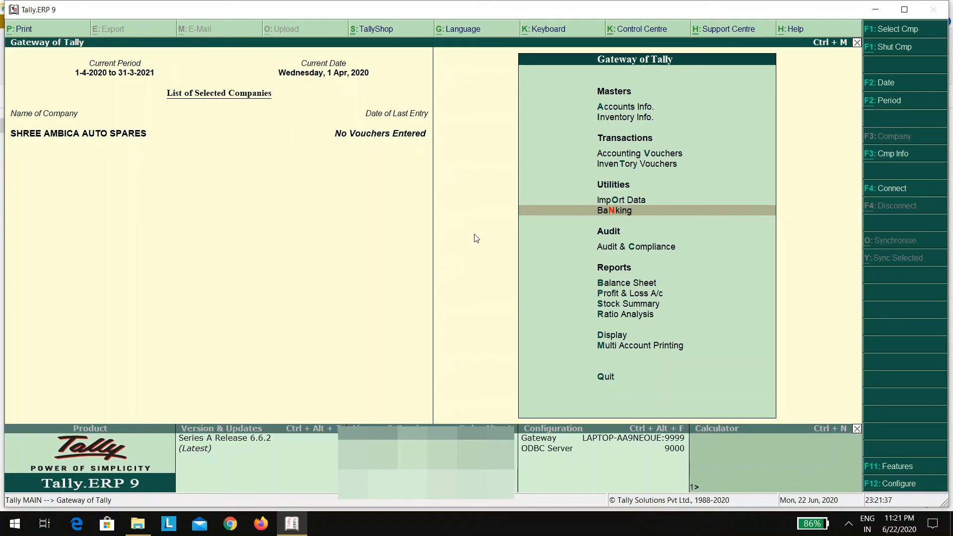
Quit Tally.ERP 9, close File Explorer, and relaunch Tally from its desktop shortcut
{"action": "key", "text": "Escape"}
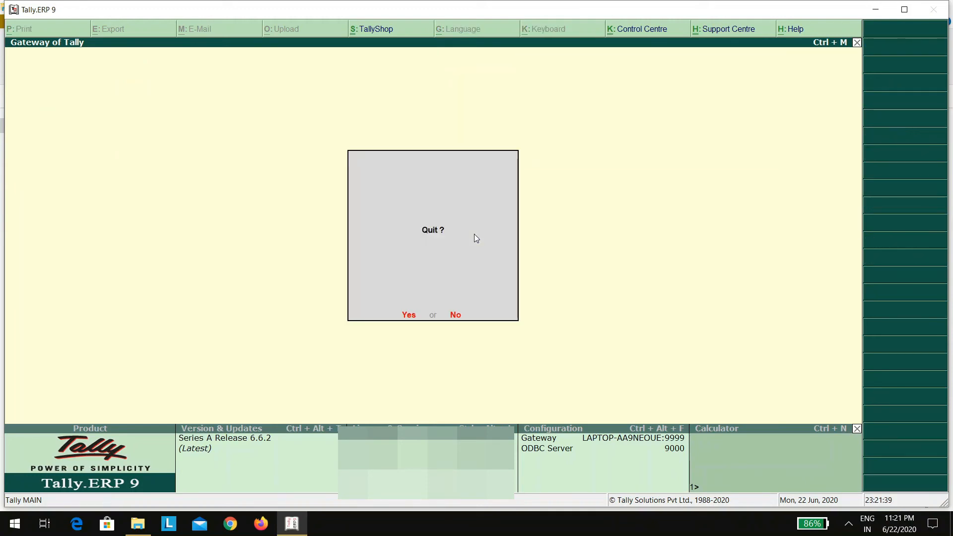
{"action": "key", "text": "Return"}
{"action": "left_click", "coordinate": [943, 5]}
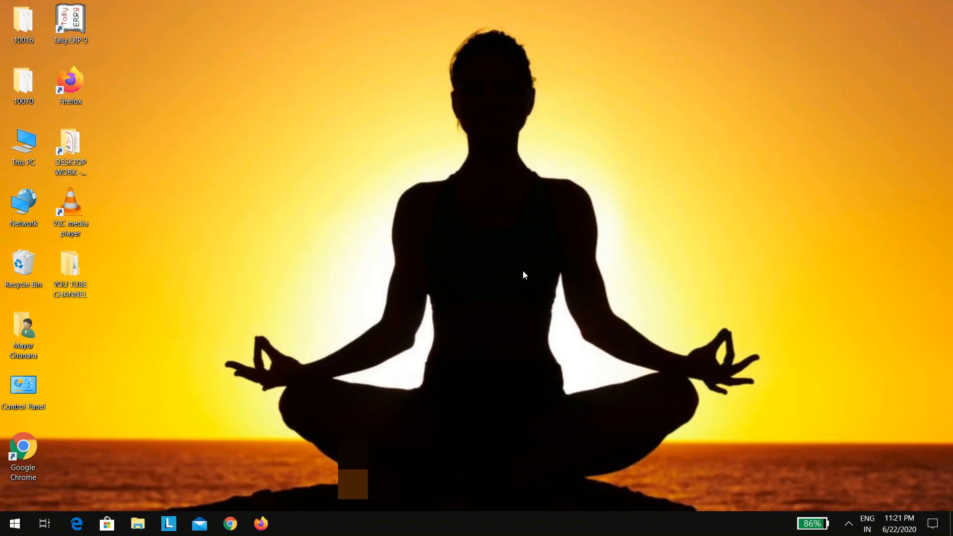
{"action": "double_click", "coordinate": [68, 33]}
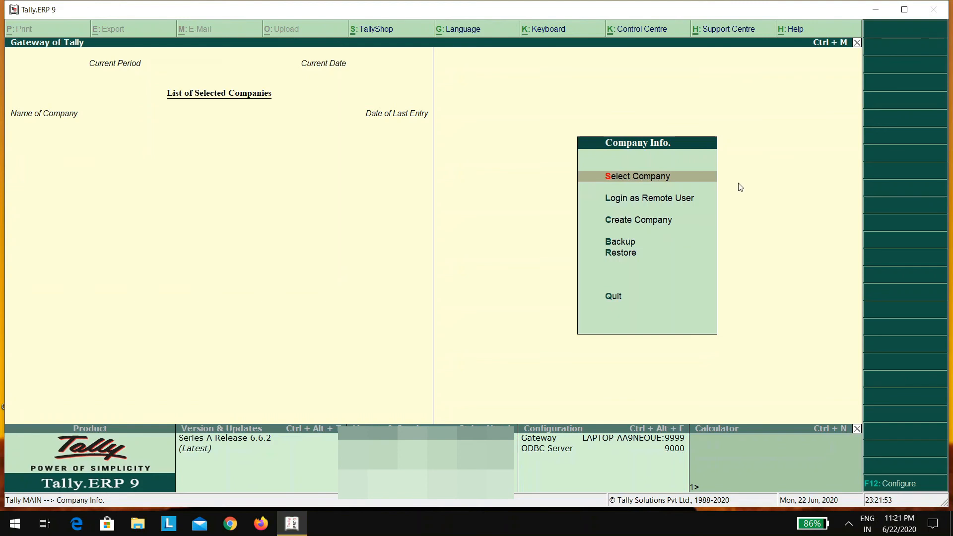
Select SHREE AMBICA AUTO SPARES from the company list at path E:\
{"action": "key", "text": "Return"}
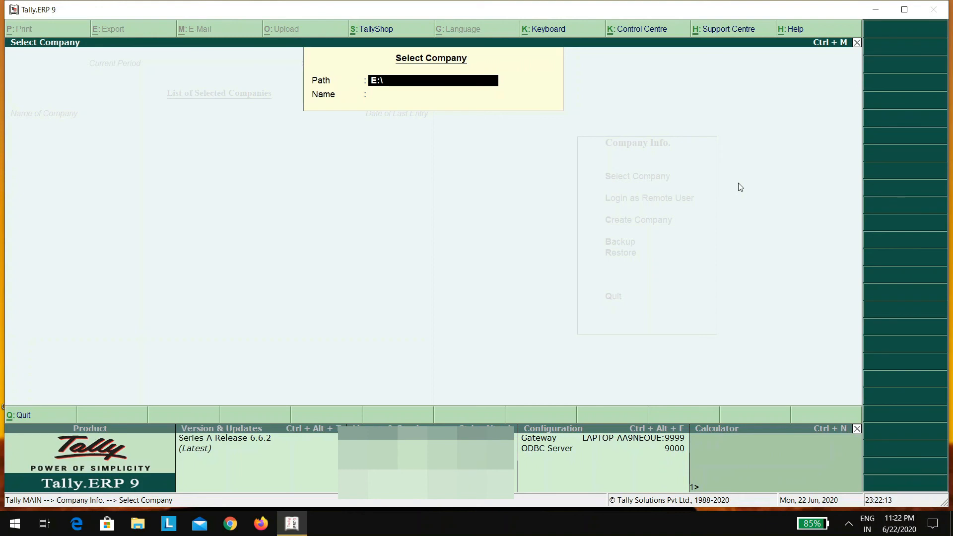
{"action": "key", "text": "Return"}
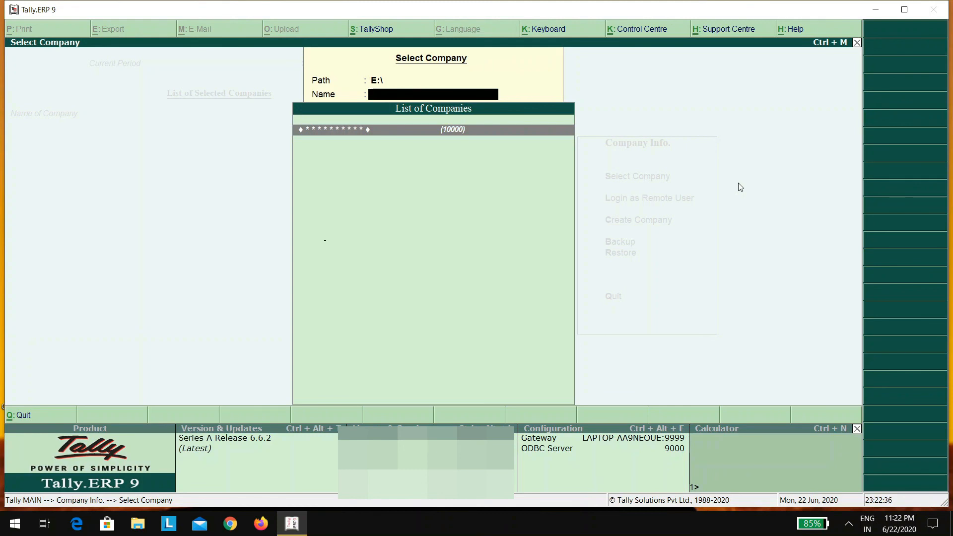
{"action": "key", "text": "Return"}
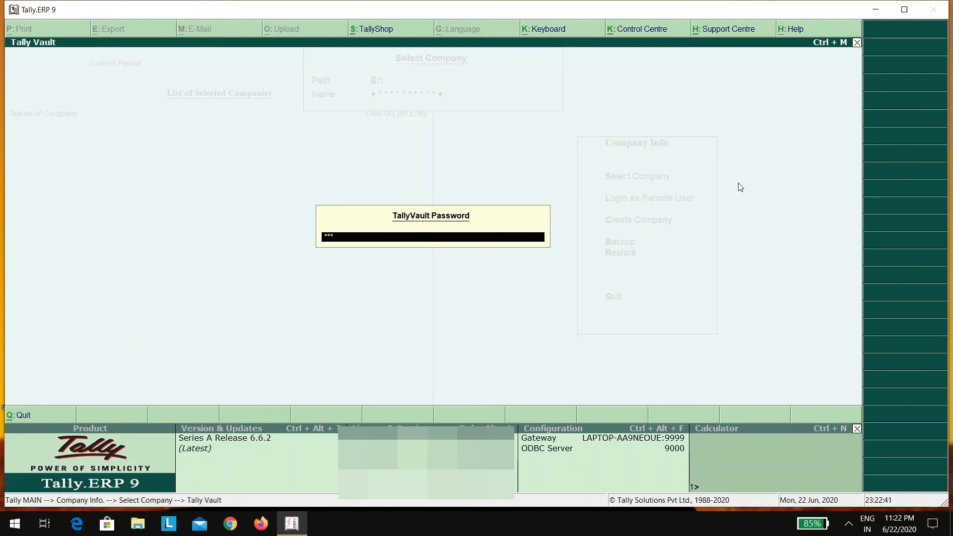
Enter the TallyVault password, then log in with the company user name and password
{"action": "type", "text": "***"}
{"action": "key", "text": "Return"}
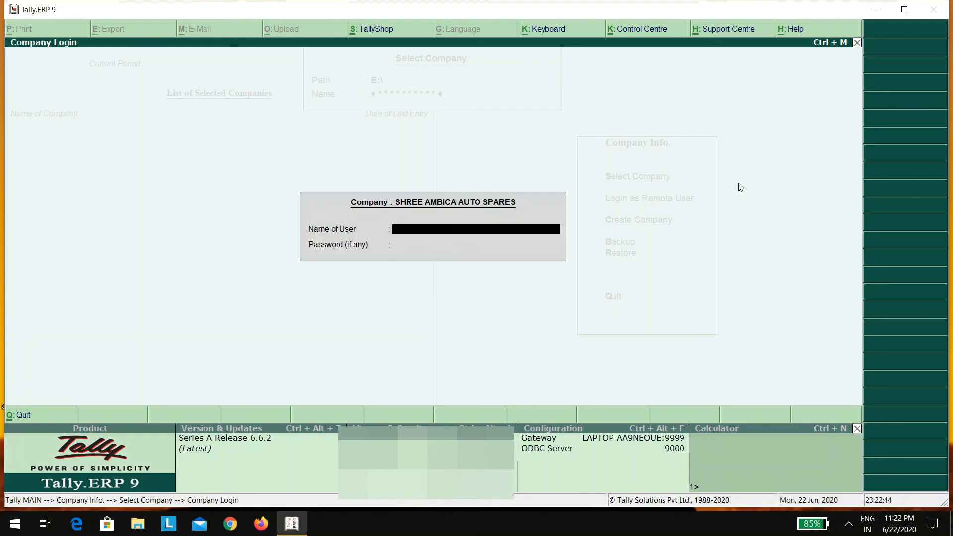
{"action": "type", "text": "MAYUR"}
{"action": "key", "text": "Return"}
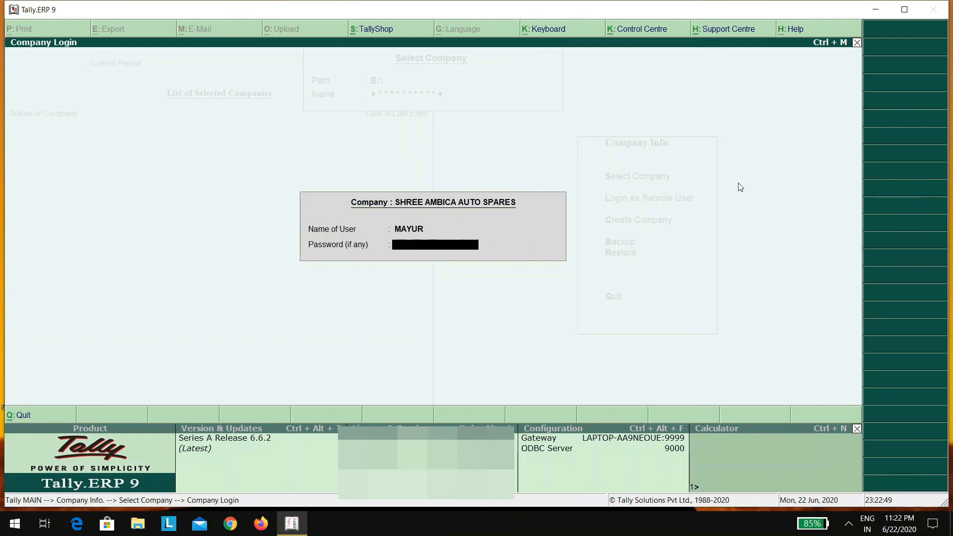
{"action": "key", "text": "Return"}
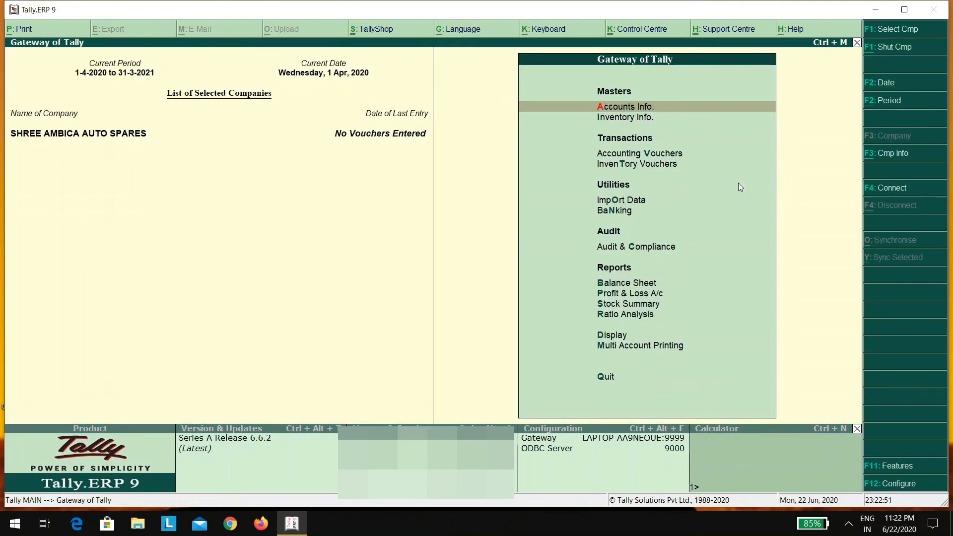